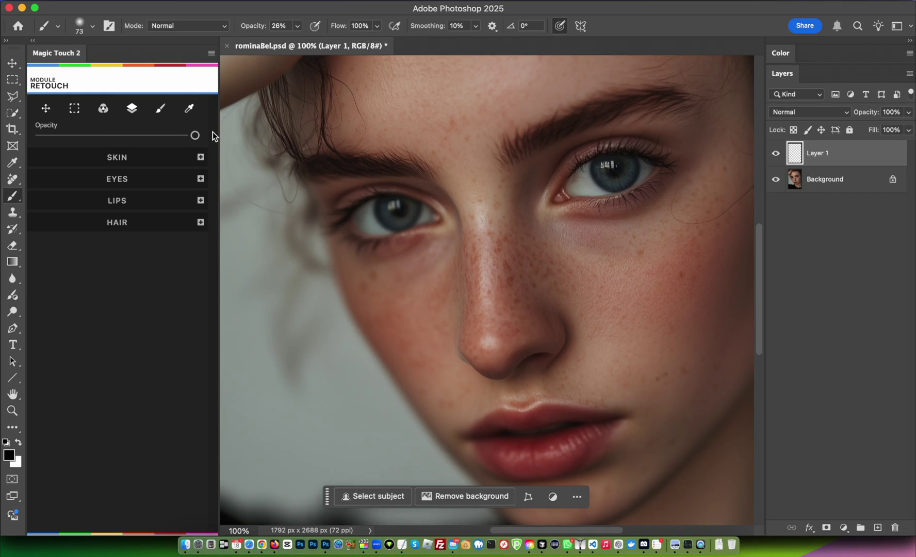
- Add the Iris Boost Color adjustment from the Eyes retouching options and delete the empty Layer 1
mouse_move(50, 94)
left_click(132, 180)
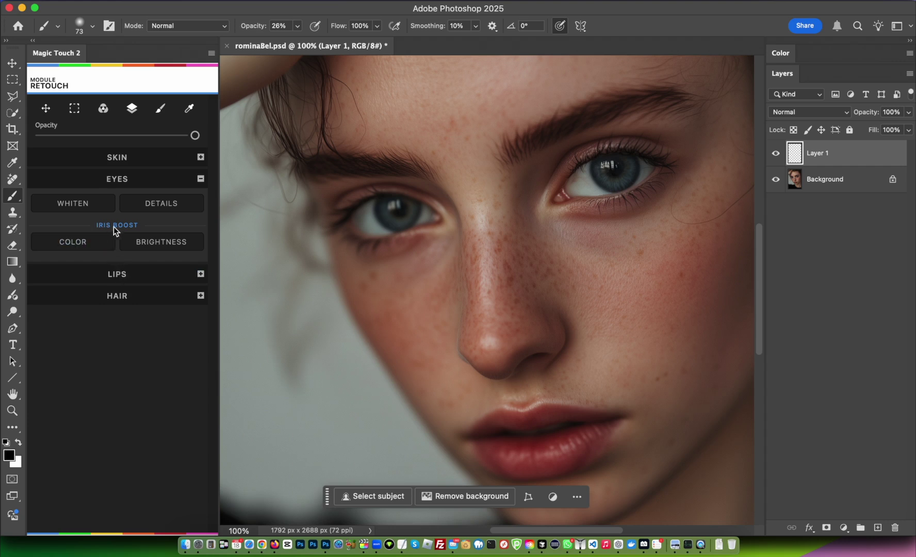
left_click(86, 246)
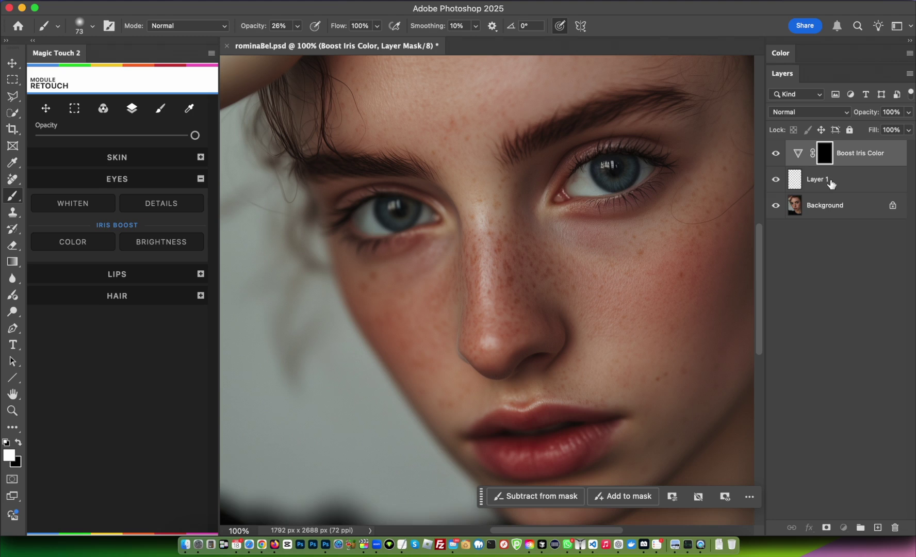
left_click_drag(827, 185, 900, 527)
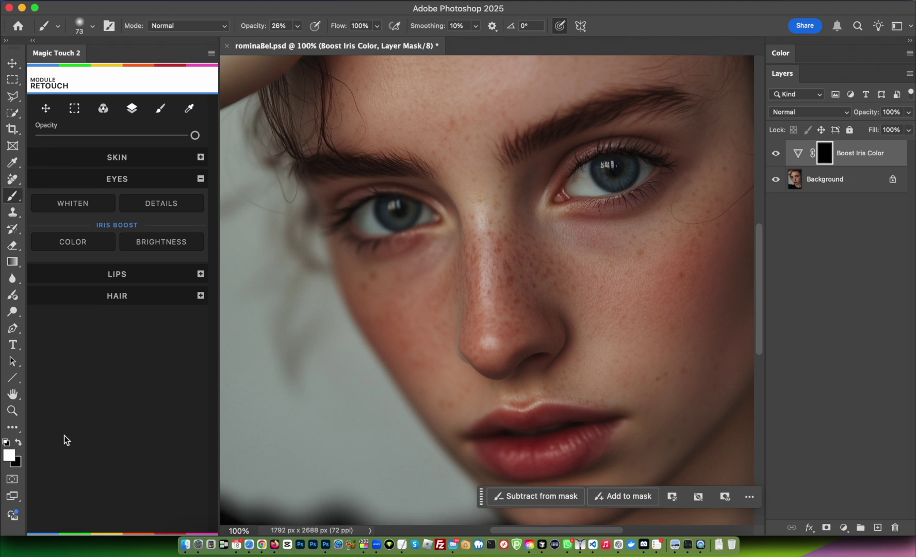
- Set the brush size to 118 px and the brush opacity to 19%
right_click(410, 211)
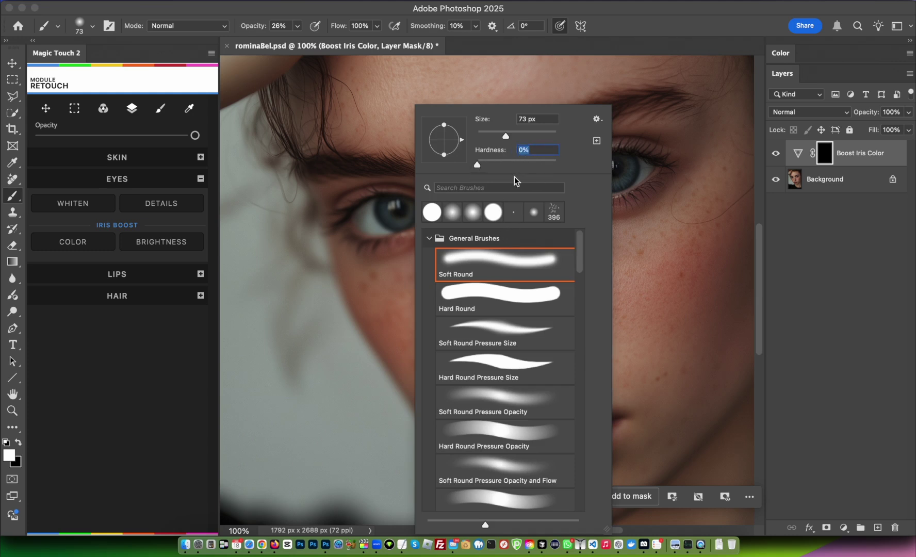
left_click_drag(506, 135, 520, 136)
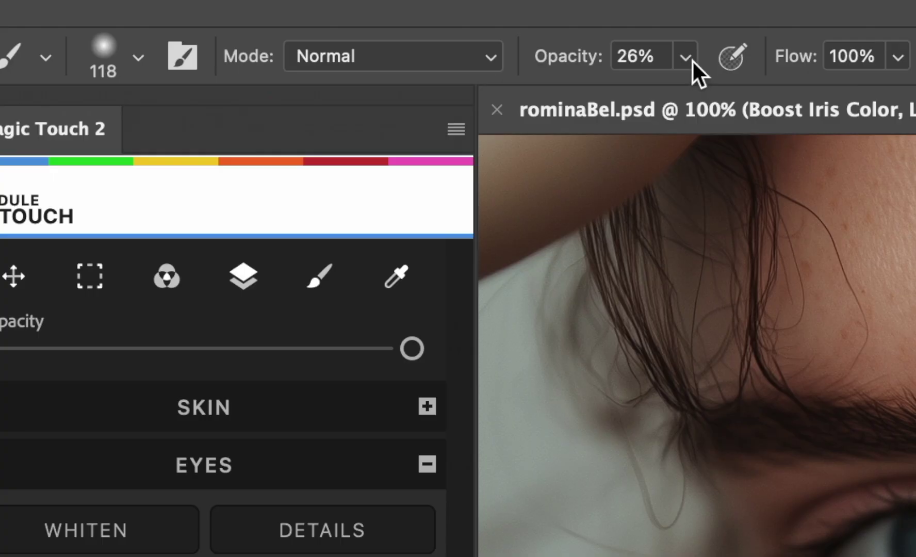
left_click(685, 57)
mouse_move(683, 95)
left_mouse_down()
mouse_move(661, 95)
mouse_move(672, 96)
left_mouse_up()
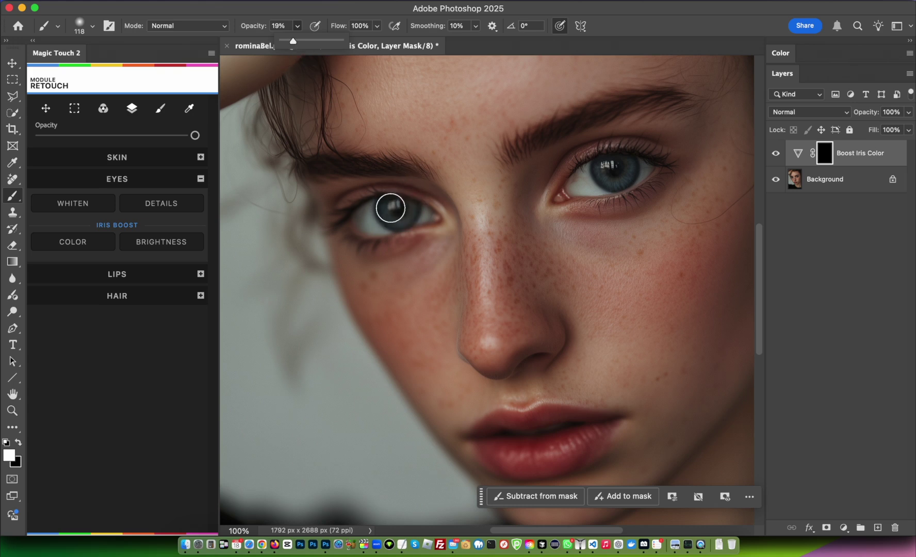
- Paint white over both irises on the Boost Iris Color mask at 19% brush opacity
mouse_move(394, 203)
left_mouse_down()
mouse_move(405, 207)
mouse_move(398, 213)
left_mouse_up()
left_click_drag(623, 168, 616, 160)
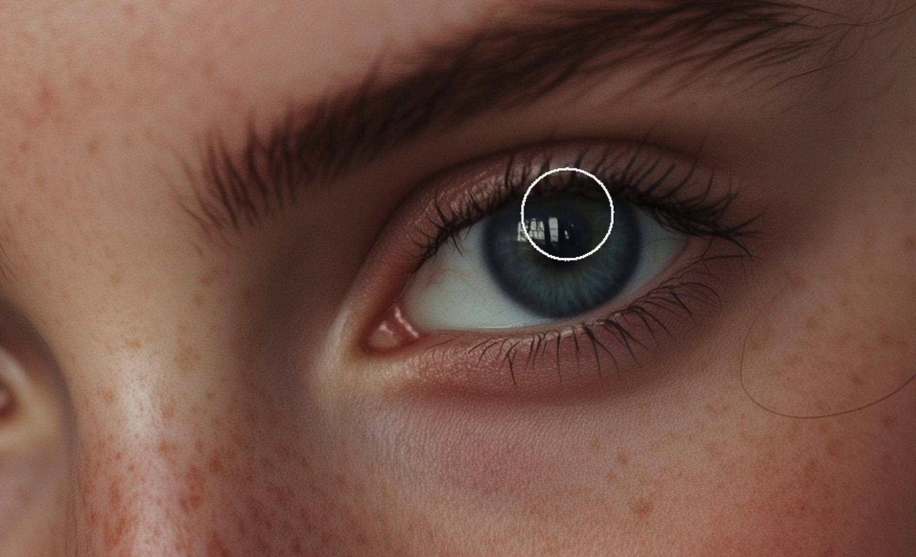
mouse_move(567, 214)
left_mouse_down()
mouse_move(584, 256)
mouse_move(545, 260)
mouse_move(569, 227)
mouse_move(549, 278)
mouse_move(583, 239)
mouse_move(543, 213)
left_mouse_up()
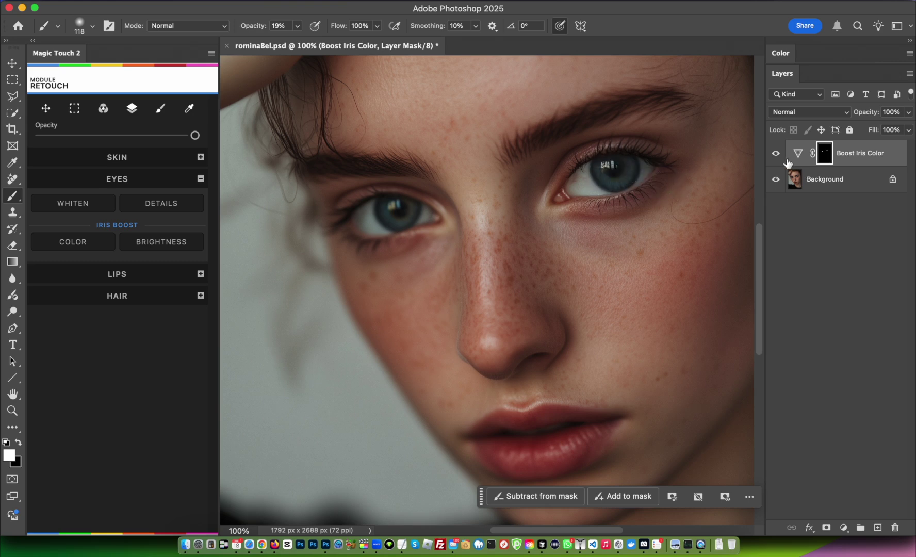
key("super+plus")
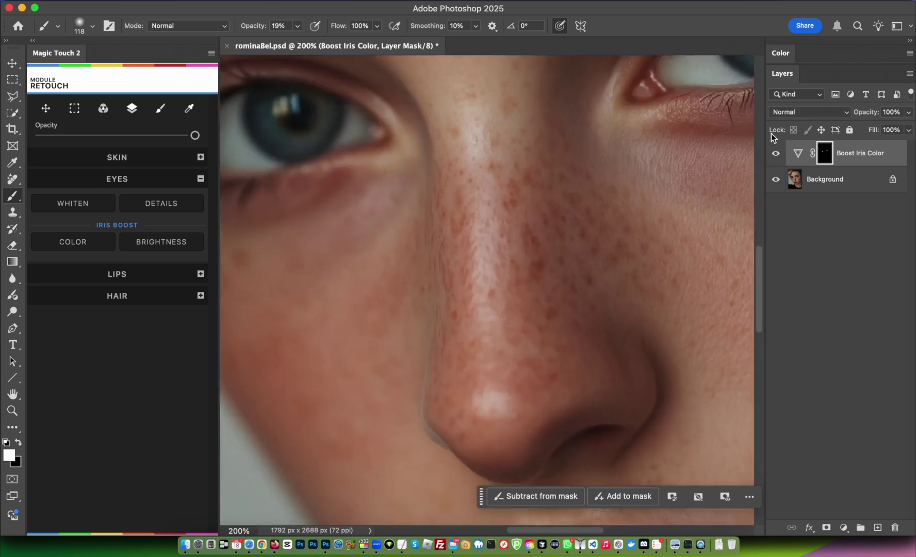
key("super+plus")
left_click_drag(540, 307, 238, 436)
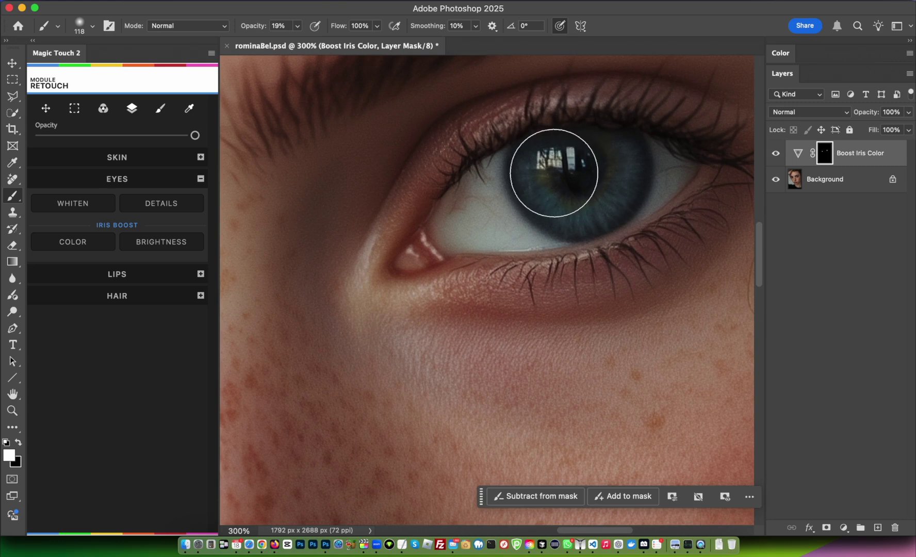
mouse_move(554, 173)
left_mouse_down()
mouse_move(579, 174)
mouse_move(574, 143)
mouse_move(573, 193)
mouse_move(599, 190)
mouse_move(595, 153)
left_mouse_up()
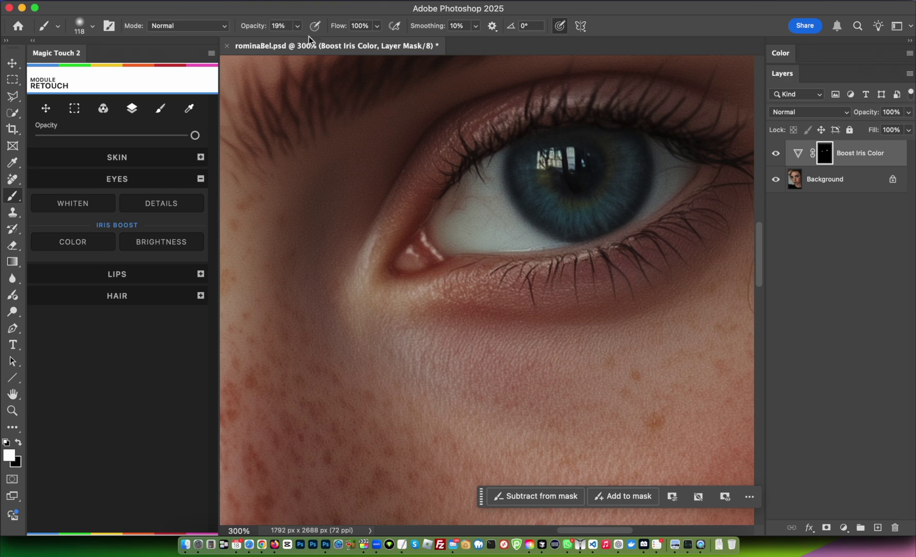
mouse_move(596, 188)
left_mouse_down()
mouse_move(575, 156)
mouse_move(549, 175)
mouse_move(604, 172)
mouse_move(562, 198)
left_mouse_up()
- Try painting the iris at 100% brush opacity and compare it with the Boost Iris Color layer hidden
left_click_drag(334, 41, 348, 40)
mouse_move(558, 165)
left_mouse_down()
mouse_move(566, 170)
mouse_move(551, 167)
mouse_move(571, 153)
mouse_move(544, 180)
mouse_move(632, 221)
left_mouse_up()
left_click(776, 153)
left_click(776, 153)
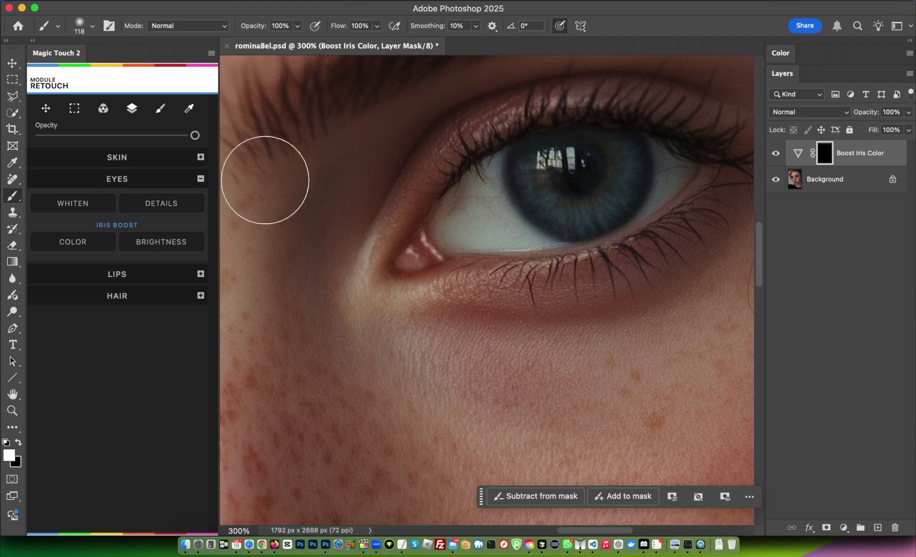
- Paint both irises on the Boost Iris Color mask at 23% brush opacity, and compare with the layer hidden and shown
mouse_move(298, 25)
left_mouse_down()
mouse_move(286, 42)
mouse_move(252, 42)
left_mouse_up()
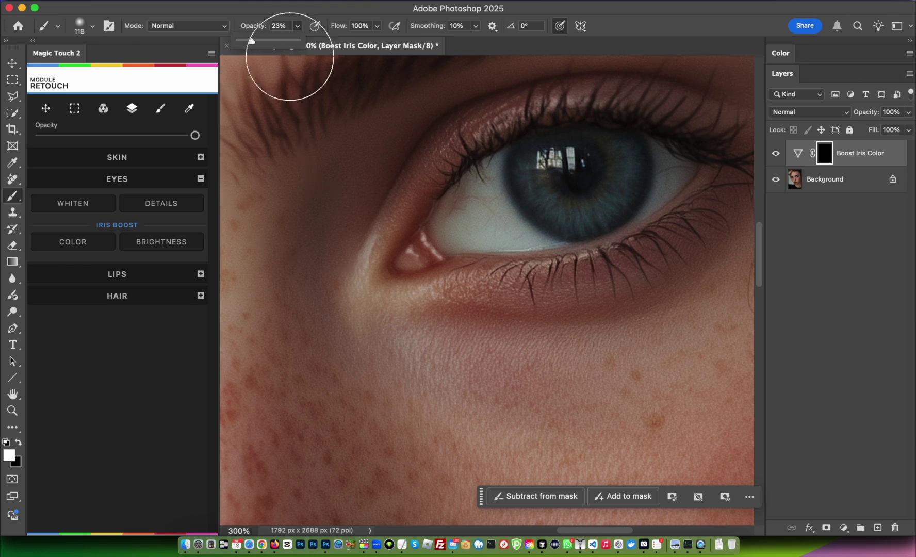
mouse_move(556, 158)
left_mouse_down()
mouse_move(585, 188)
mouse_move(607, 172)
mouse_move(569, 141)
mouse_move(590, 192)
left_mouse_up()
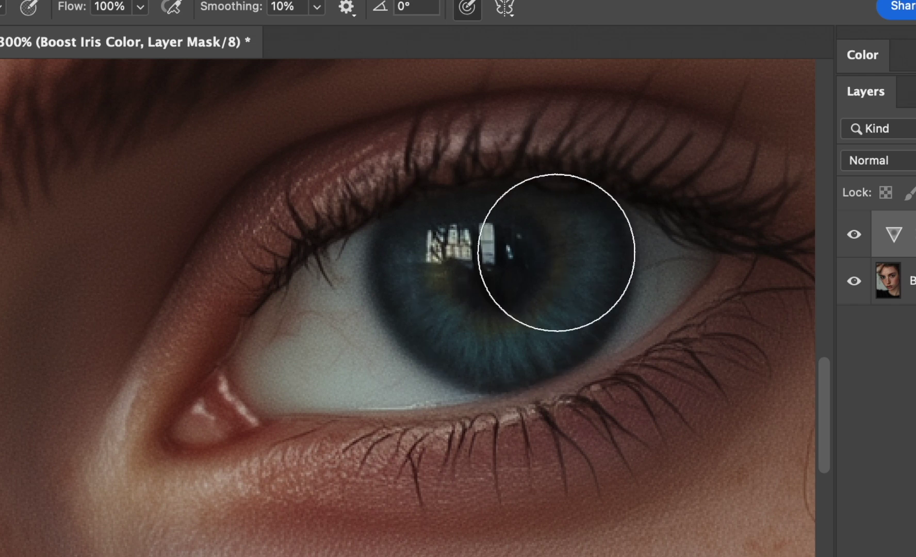
left_click(854, 237)
left_click(854, 236)
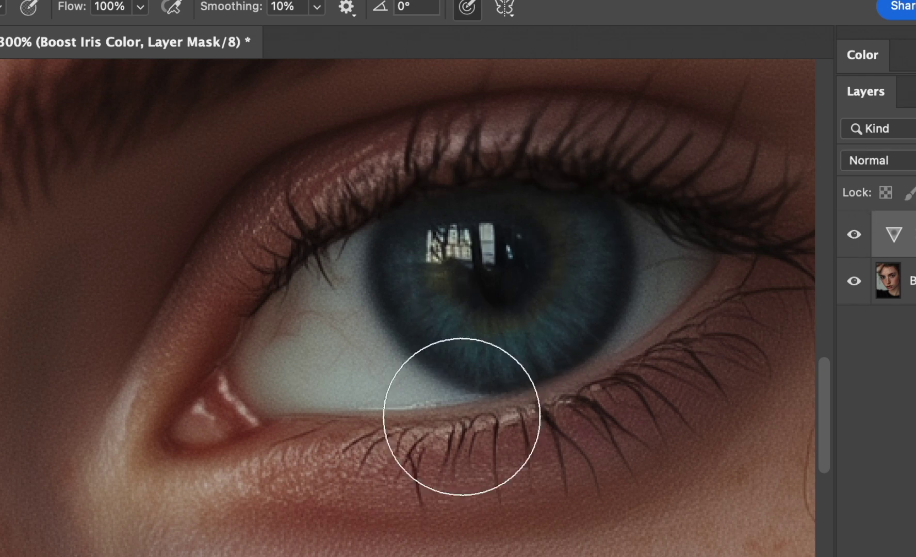
left_click_drag(252, 453, 337, 444)
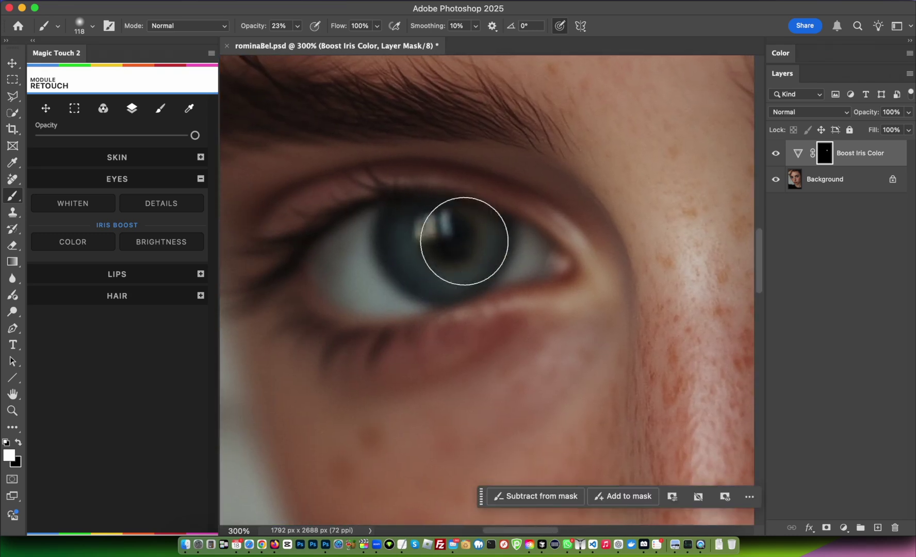
left_click_drag(654, 231, 468, 212)
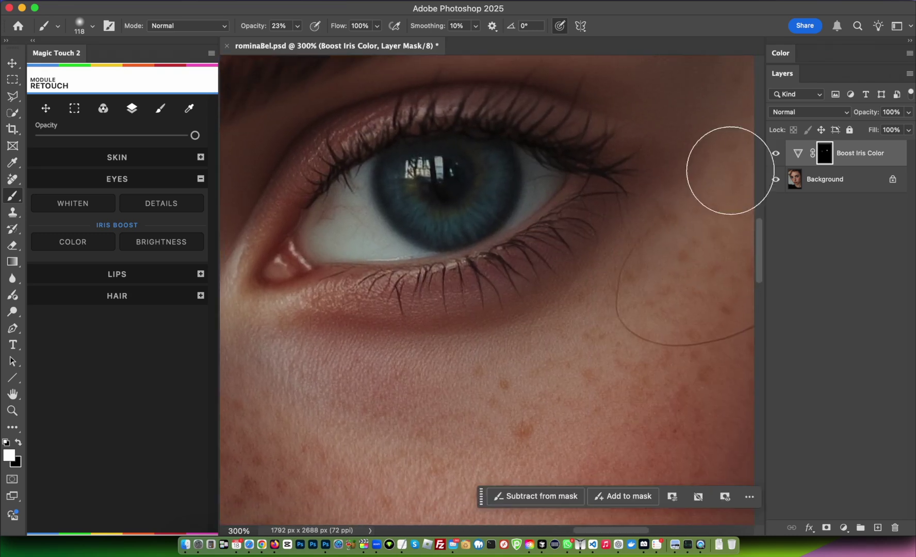
left_click(775, 154)
left_click(775, 153)
left_click(775, 153)
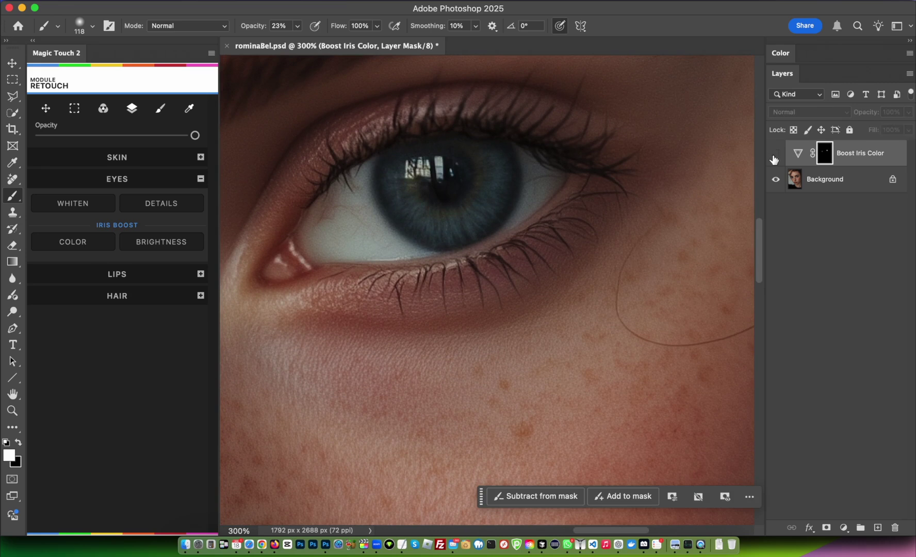
left_click(774, 154)
left_click(775, 154)
left_click(775, 153)
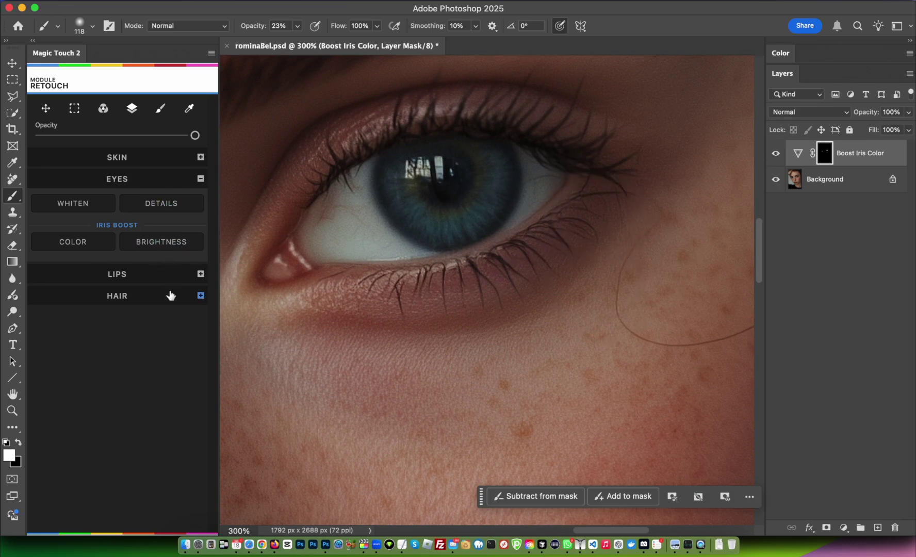
- Add the Iris Boost Brightness adjustment and paint over the iris on its mask at 8% brush opacity, comparing before and after
left_click(164, 246)
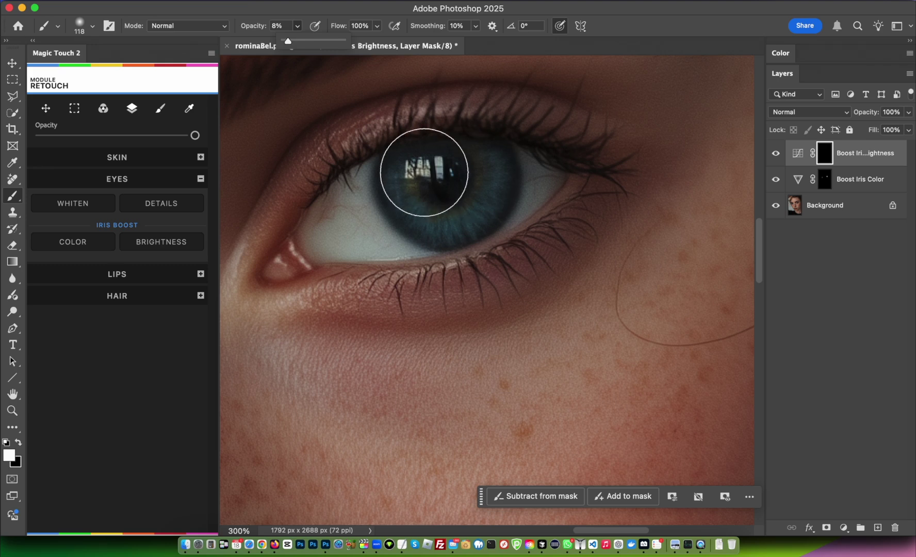
mouse_move(425, 173)
left_mouse_down()
mouse_move(467, 188)
mouse_move(429, 164)
mouse_move(464, 170)
mouse_move(434, 198)
mouse_move(439, 160)
mouse_move(487, 169)
mouse_move(438, 185)
mouse_move(474, 172)
mouse_move(443, 150)
left_mouse_up()
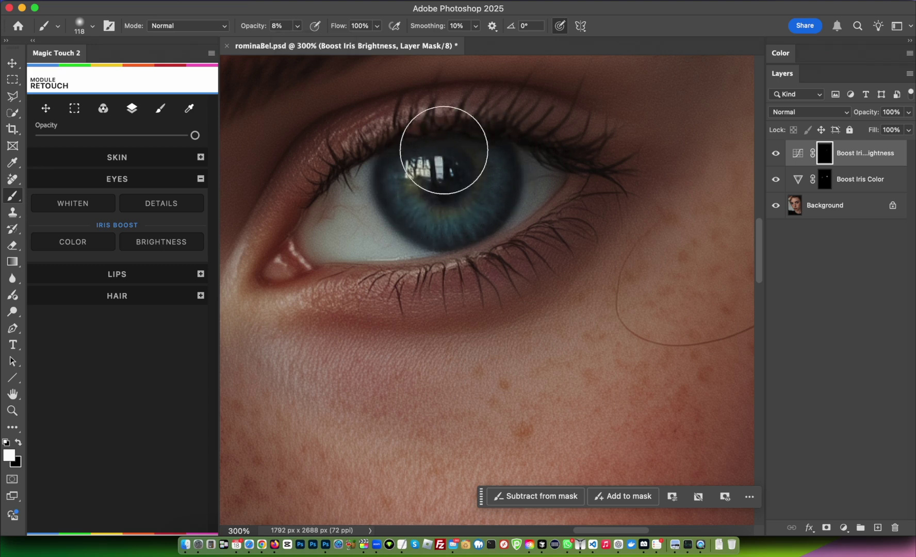
left_click(775, 153)
left_click(776, 153)
left_click(775, 153)
left_click(775, 153)
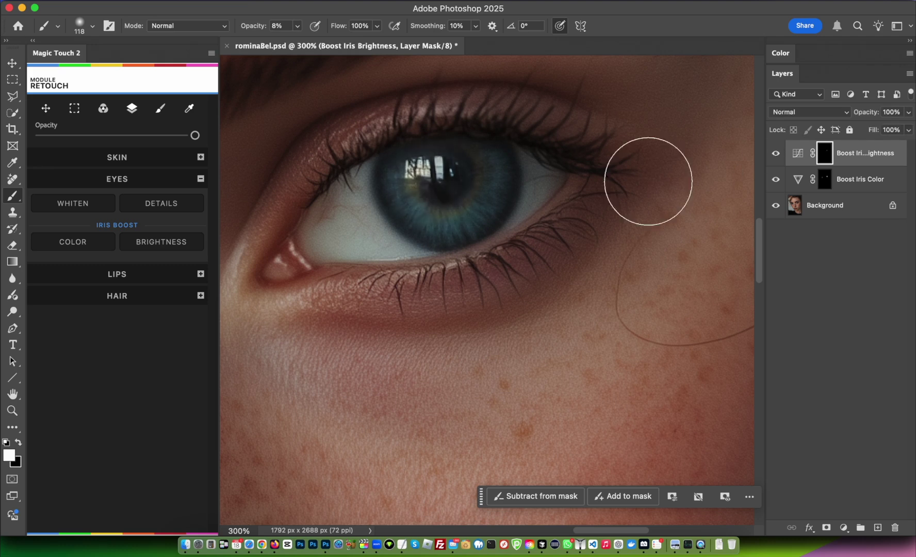
left_click_drag(347, 252, 404, 187)
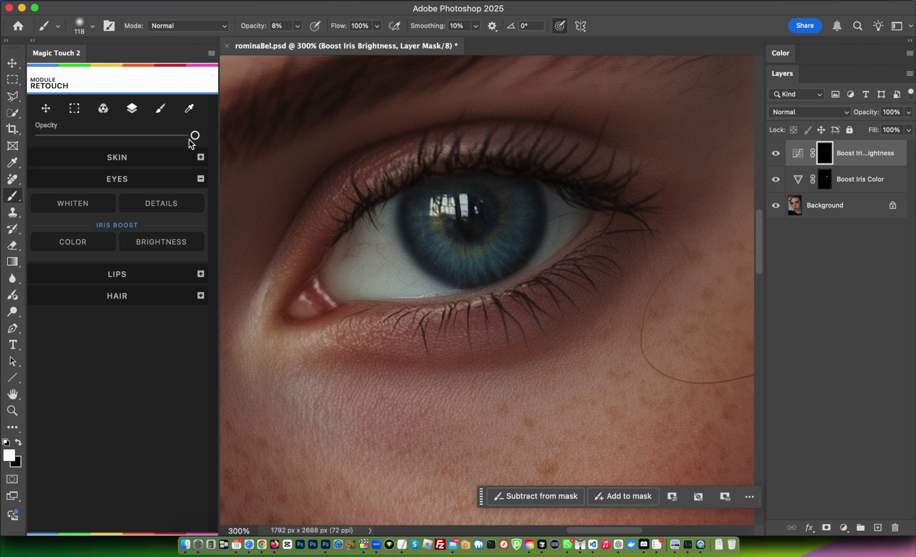
- Add the eye Details layer and paint the lashes and eye area on its mask with a 60 px brush, raising the opacity to 26%
left_click(177, 203)
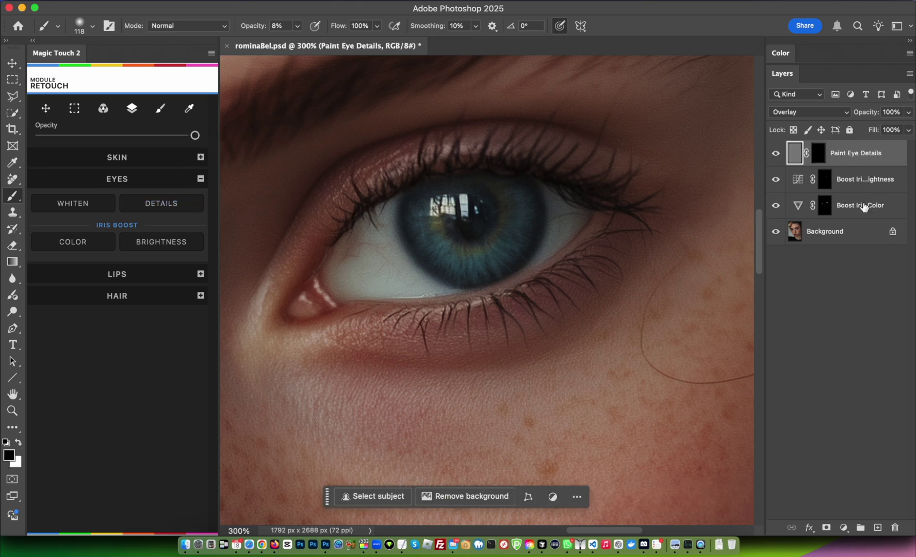
left_click(818, 155)
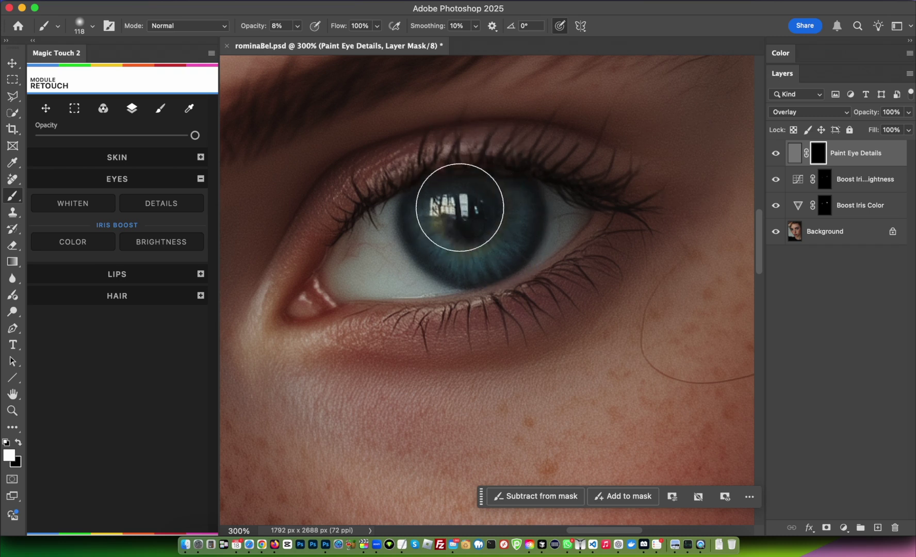
right_click(516, 207)
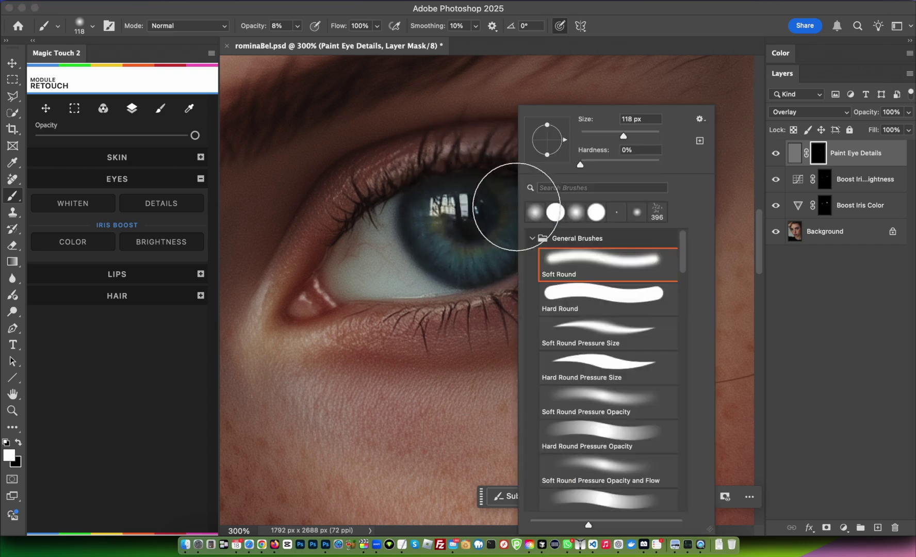
left_click_drag(606, 137, 604, 137)
left_click(342, 213)
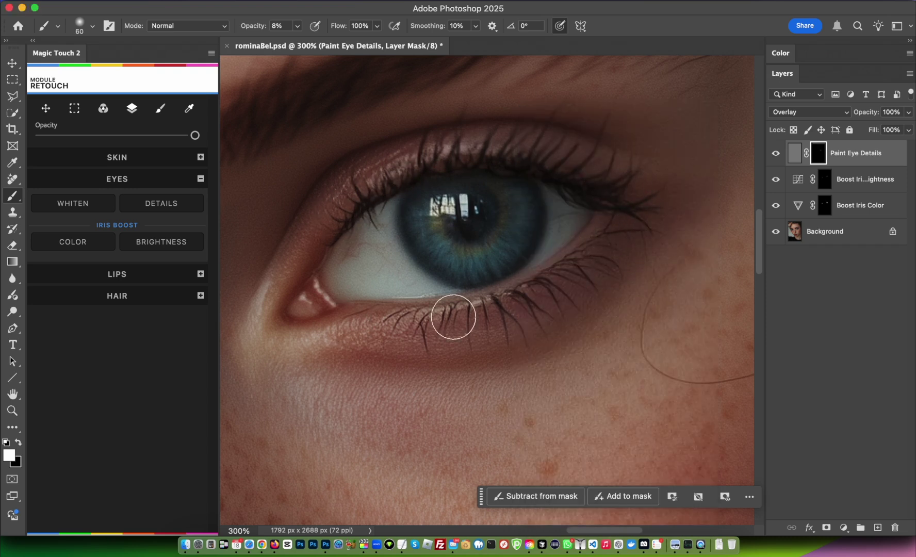
left_click(293, 29)
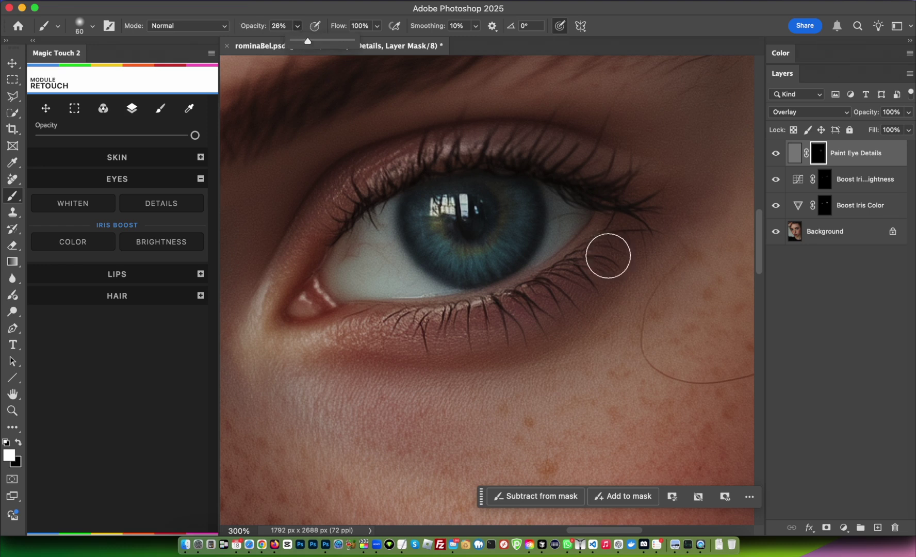
left_click(390, 322)
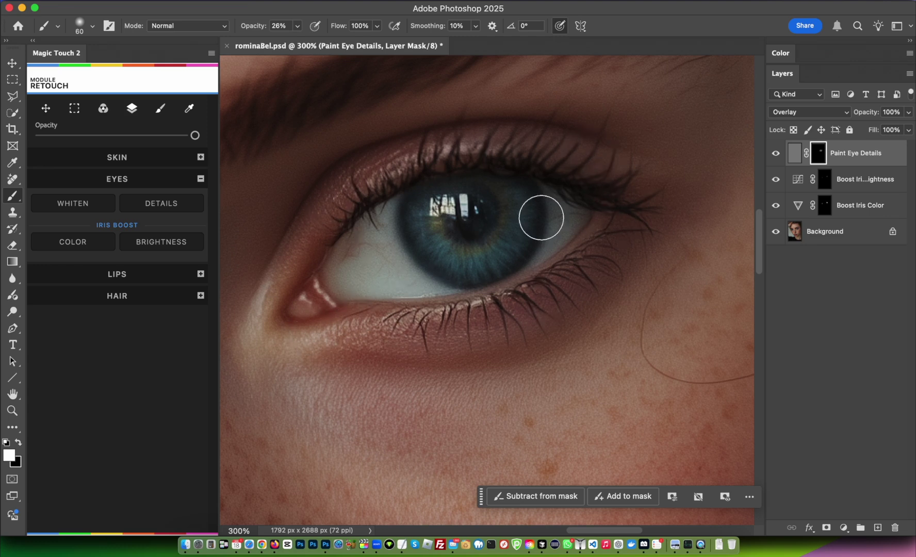
- Compare the sharpened eye with the Paint Eye Details layer hidden and shown, and inspect both eyes
left_click(775, 152)
left_click(774, 153)
left_click(775, 152)
left_click(775, 153)
left_click(775, 153)
left_click(775, 153)
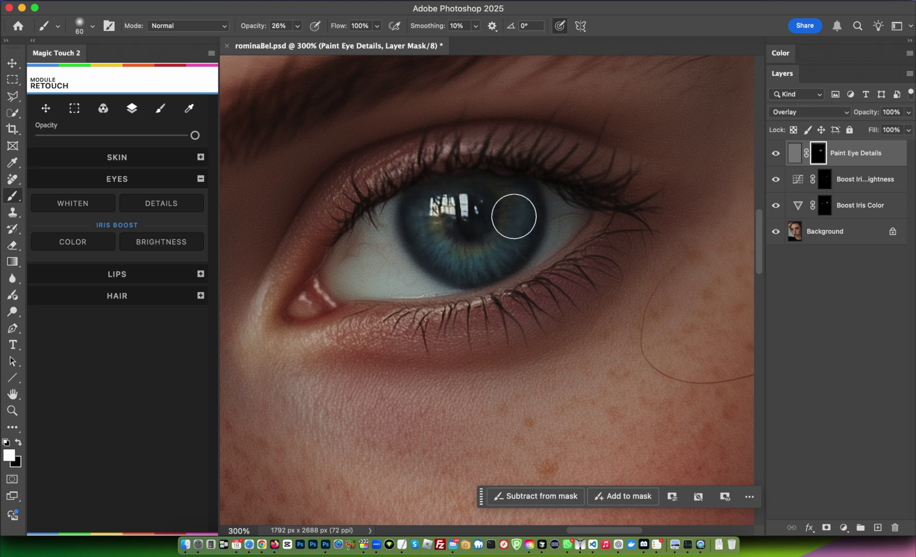
key("super+minus")
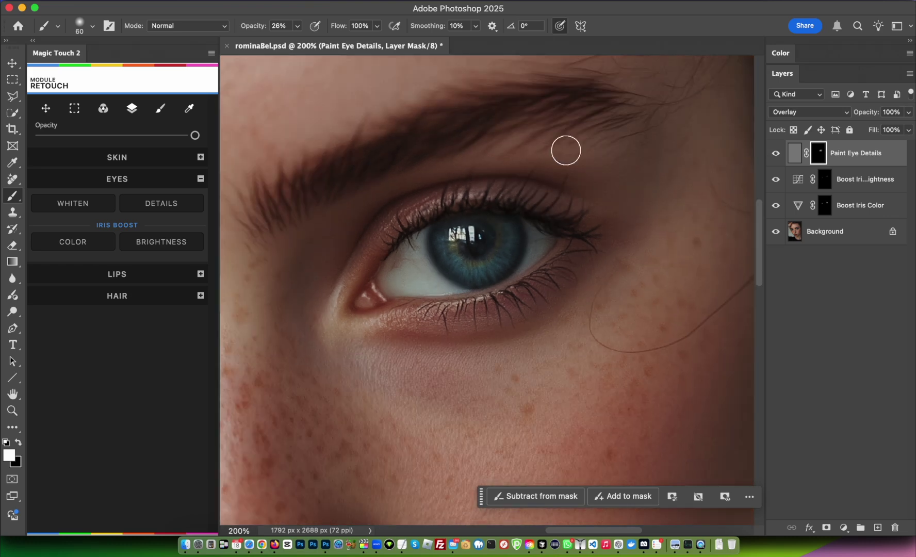
left_click(775, 153)
left_click(776, 152)
left_click_drag(345, 266, 693, 192)
left_click_drag(378, 247, 458, 241)
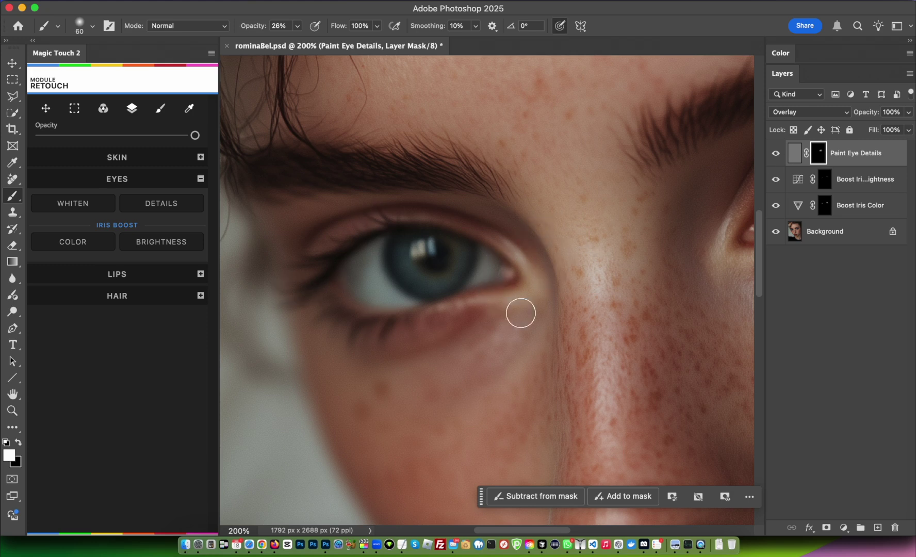
left_click_drag(690, 199, 357, 333)
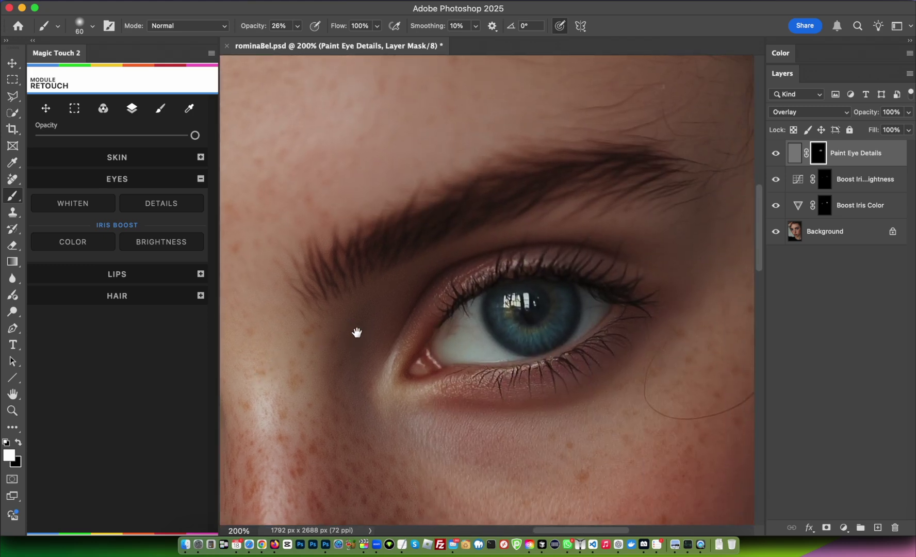
- Add the Eyes Whiten layer and paint the white of the eye on its mask at 11% brush opacity, comparing before and after
left_click_drag(578, 297, 566, 258)
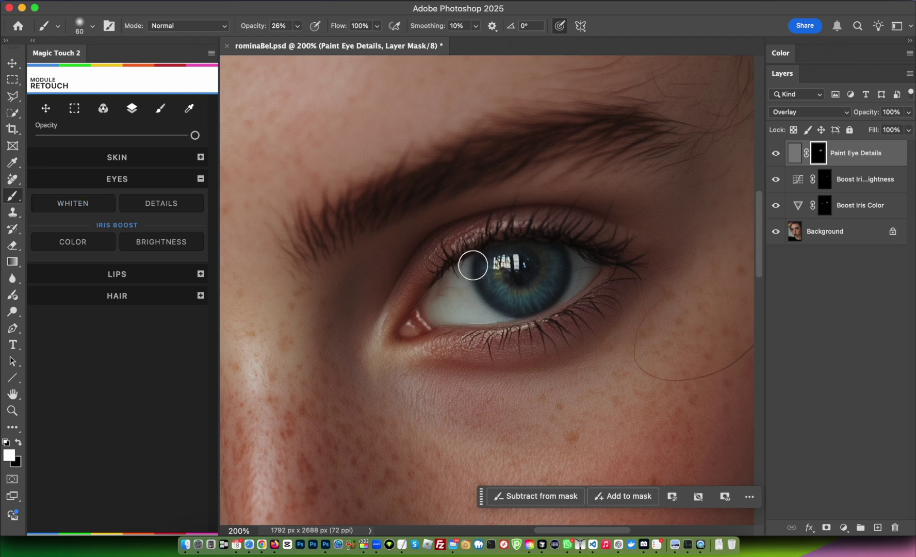
key("super+equal")
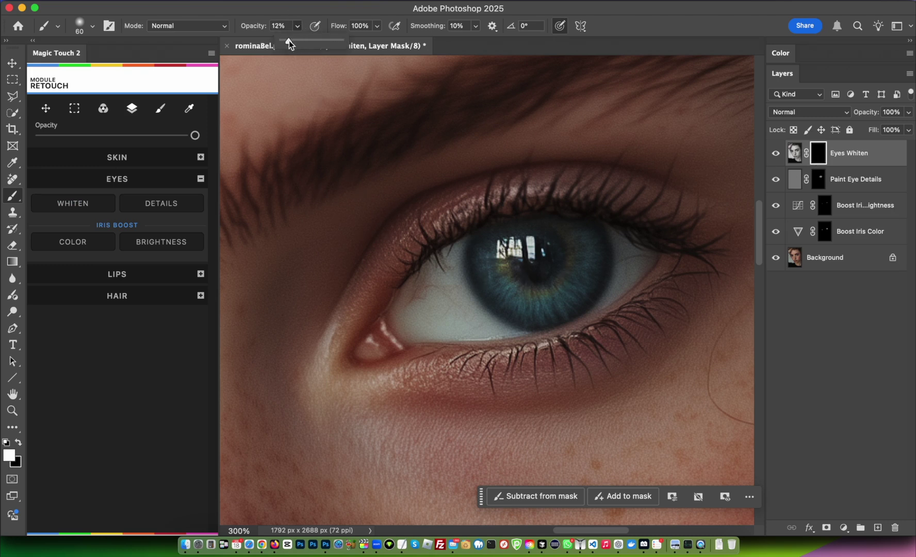
left_click_drag(289, 40, 288, 41)
mouse_move(438, 277)
left_mouse_down()
mouse_move(452, 261)
mouse_move(434, 282)
mouse_move(458, 301)
mouse_move(437, 259)
mouse_move(413, 302)
mouse_move(419, 277)
mouse_move(443, 313)
mouse_move(467, 310)
mouse_move(418, 304)
mouse_move(454, 321)
left_mouse_up()
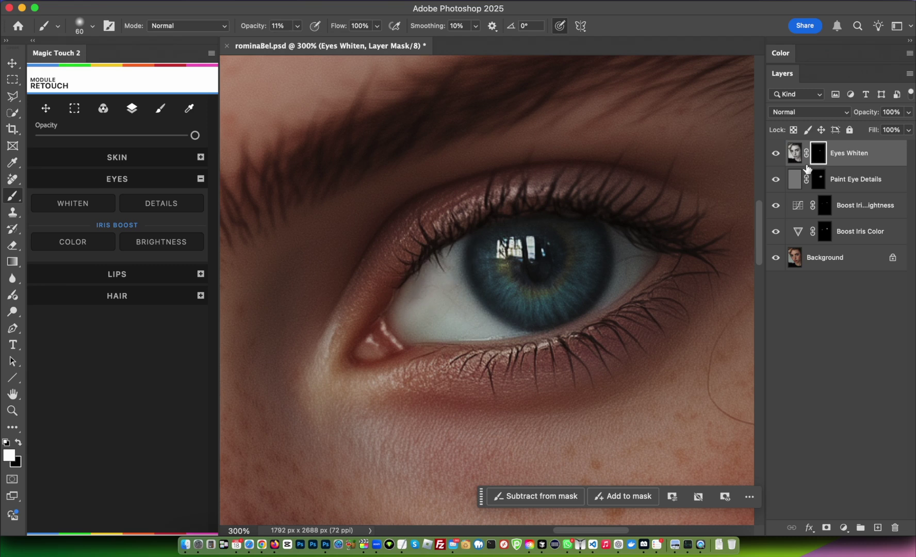
left_click(773, 152)
left_click(773, 151)
- Undo the whitening stroke and repaint the white of the eye with pen pressure for brush size turned off
left_click(561, 29)
key("super+z")
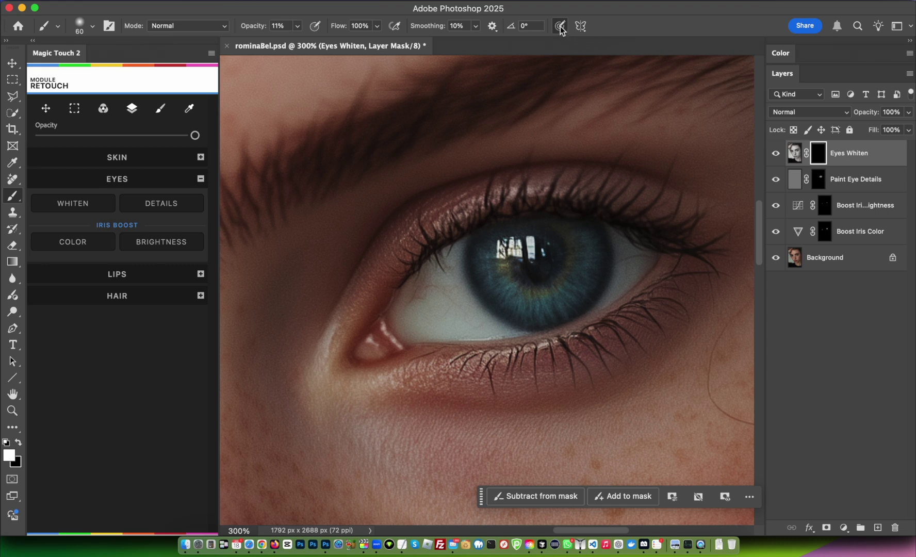
mouse_move(428, 320)
left_mouse_down()
mouse_move(441, 272)
mouse_move(405, 324)
mouse_move(450, 315)
mouse_move(433, 267)
mouse_move(453, 302)
mouse_move(412, 302)
mouse_move(423, 281)
mouse_move(497, 329)
mouse_move(437, 262)
left_mouse_up()
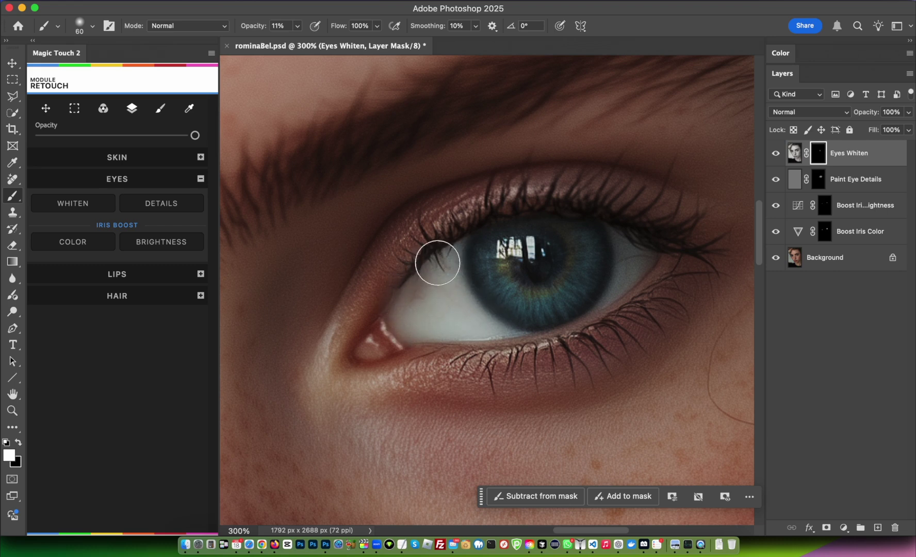
- Compare the white of the eye with the Eyes Whiten layer hidden and shown
left_click(775, 154)
left_click(776, 154)
left_click(776, 154)
left_click(777, 155)
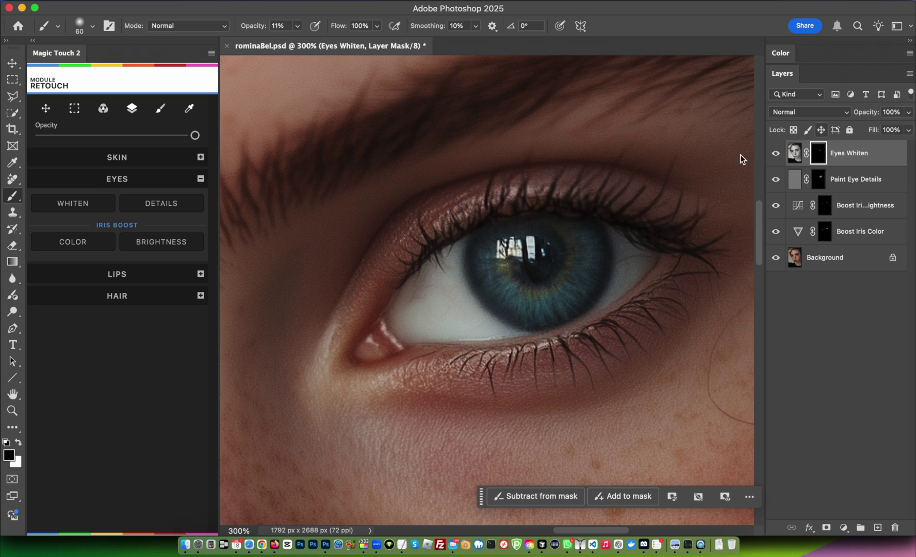
left_click(776, 154)
left_click(776, 154)
left_click(776, 153)
left_click(777, 152)
left_click(776, 153)
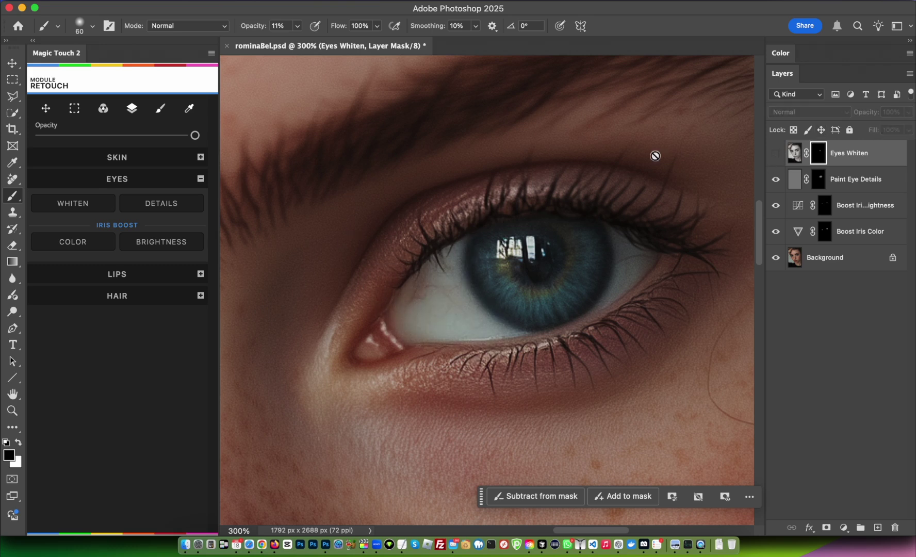
left_click(774, 154)
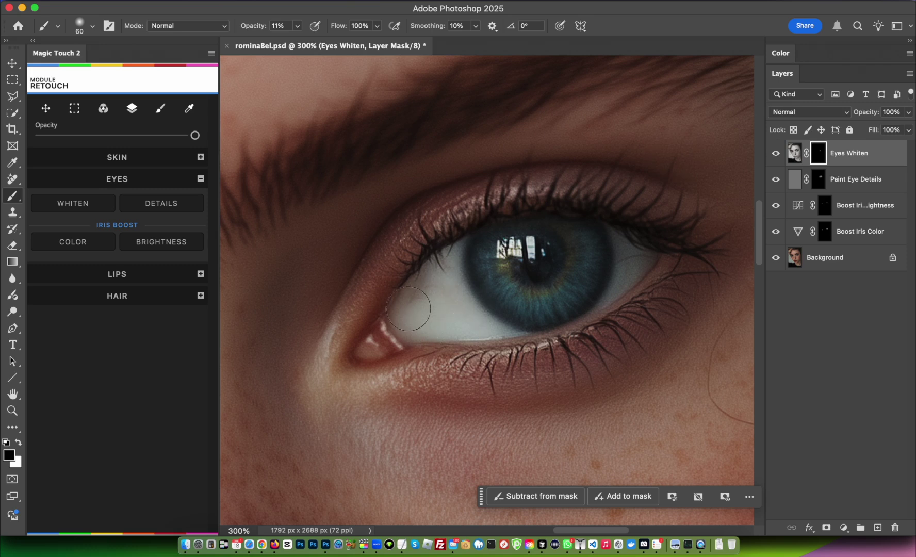
- Lower the Eyes Whiten layer's opacity to 42%
left_click(908, 112)
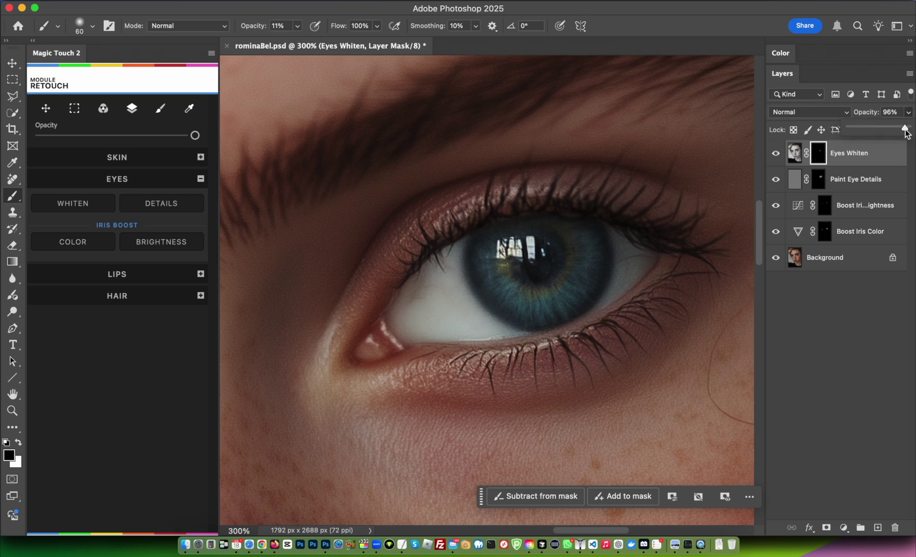
left_click_drag(906, 132, 838, 135)
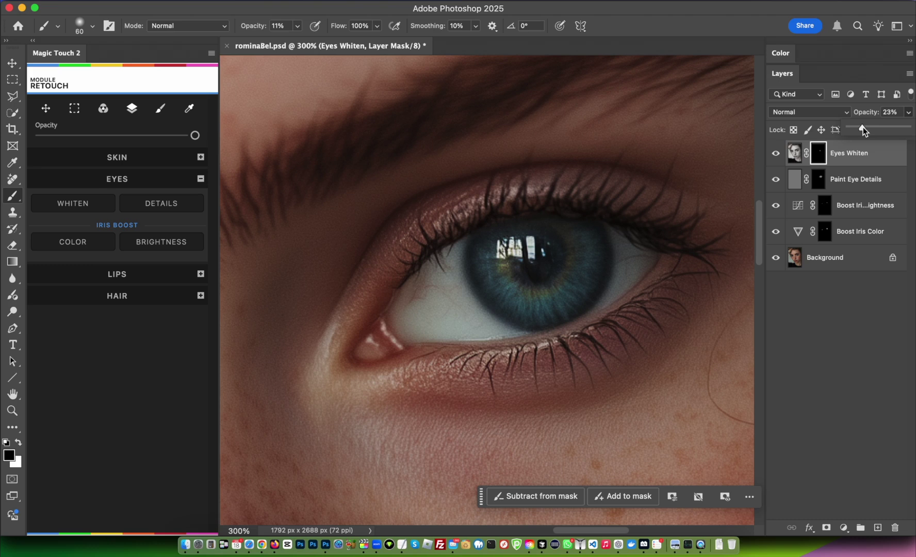
left_click_drag(875, 131, 874, 131)
- Compare the original eye with the full retouch by hiding all layers above the Background and showing them again one after another
left_click(776, 256, "alt")
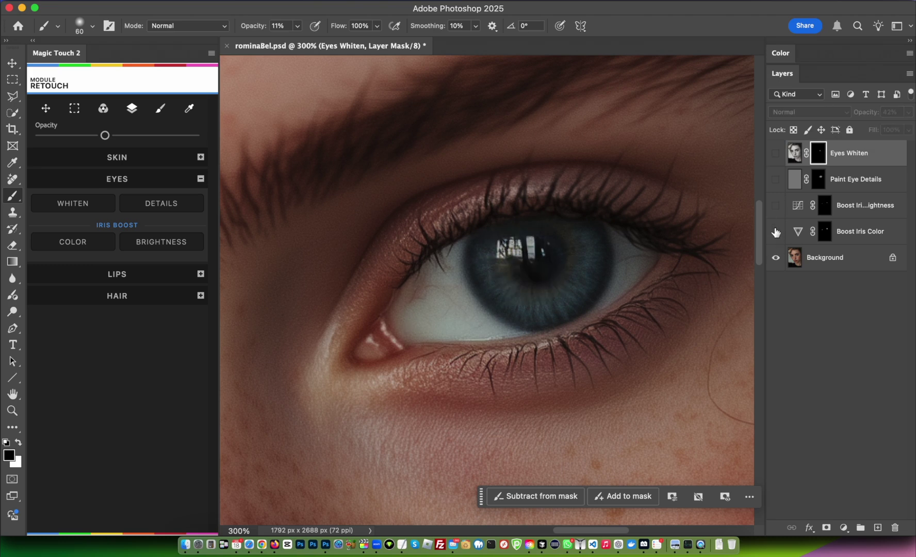
left_click_drag(776, 232, 776, 153)
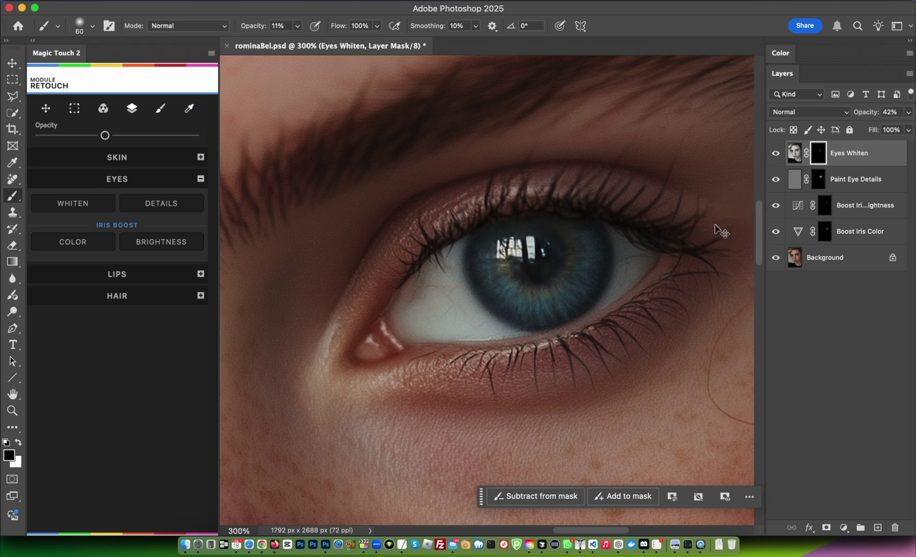
key("super+minus")
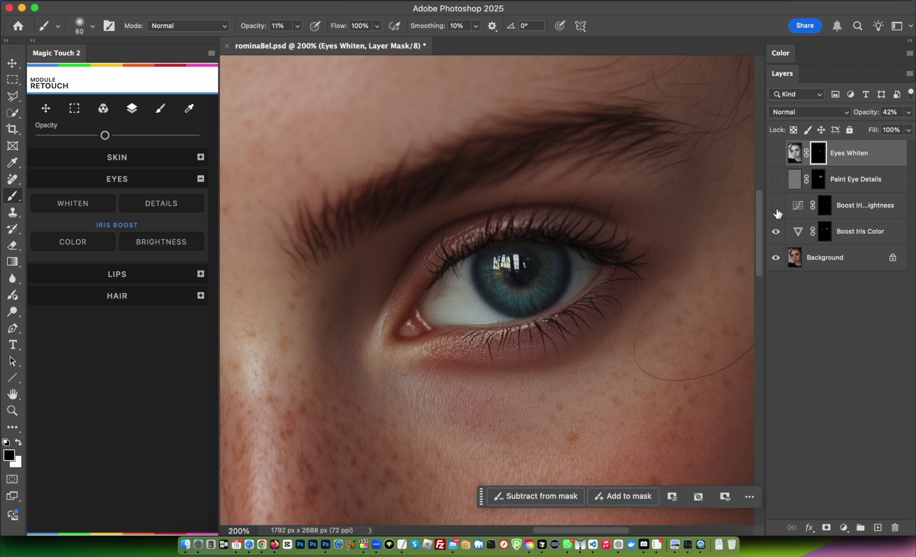
mouse_move(777, 213)
left_mouse_down()
mouse_move(781, 236)
mouse_move(775, 153)
left_mouse_up()
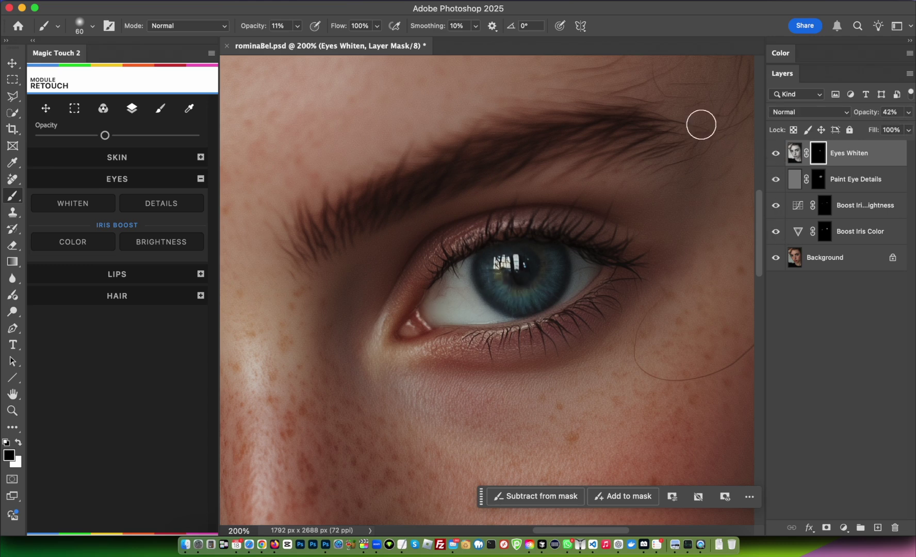